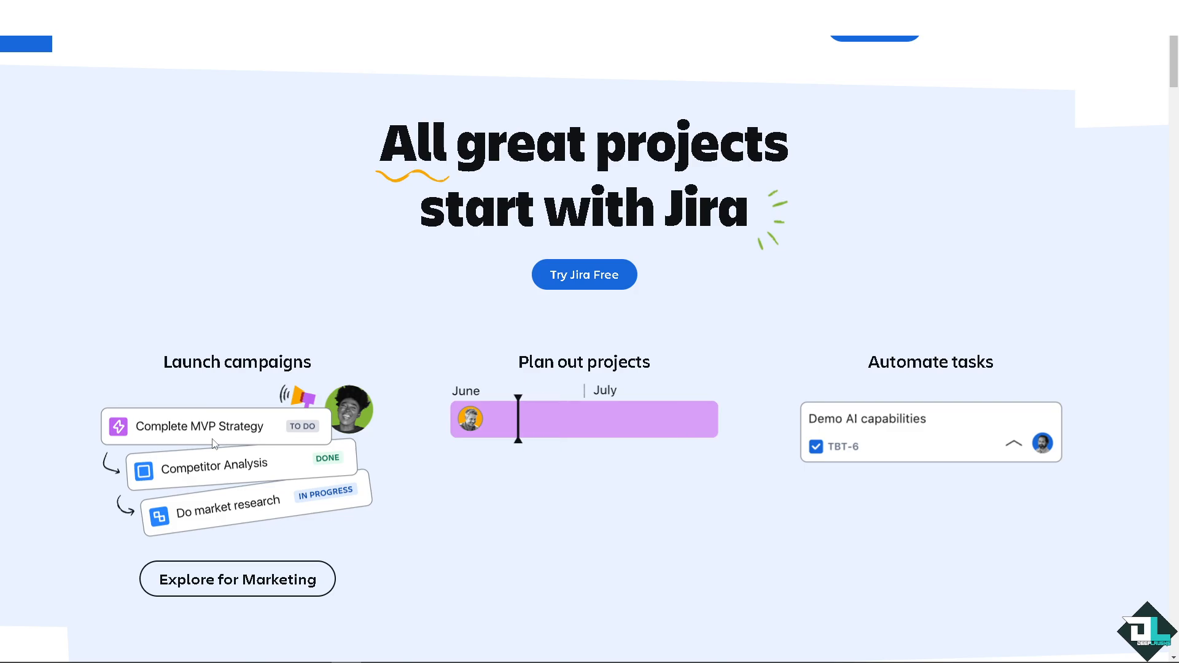
pyautogui.moveTo(532, 428)
pyautogui.moveTo(951, 439)
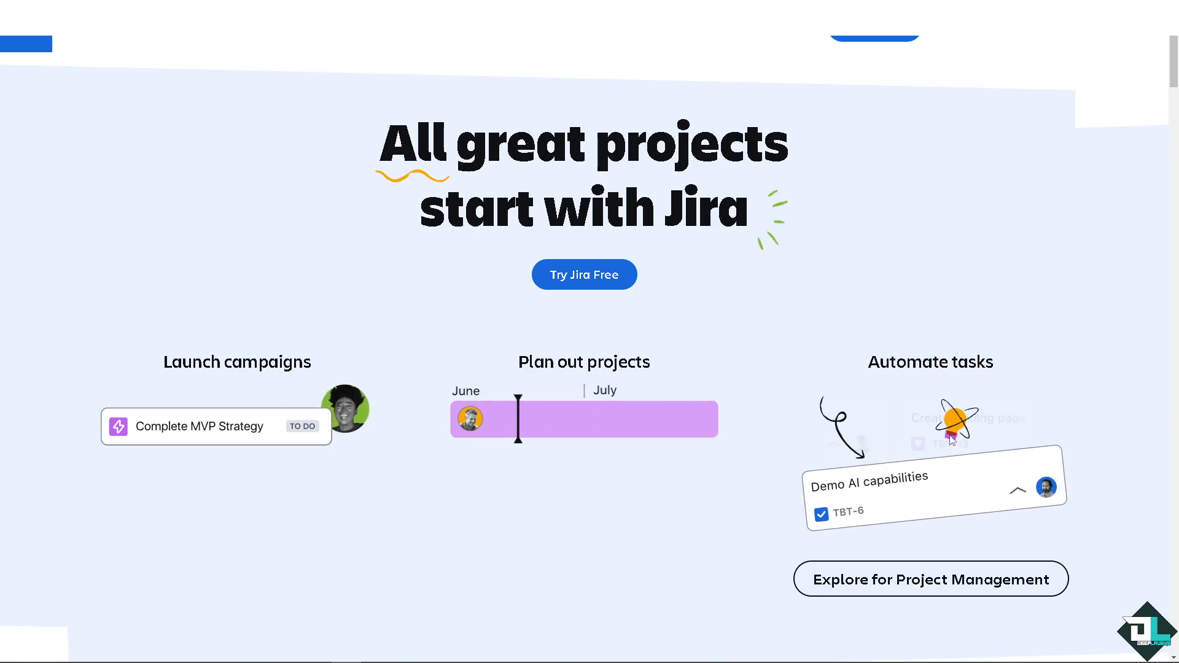
pyautogui.click(584, 274)
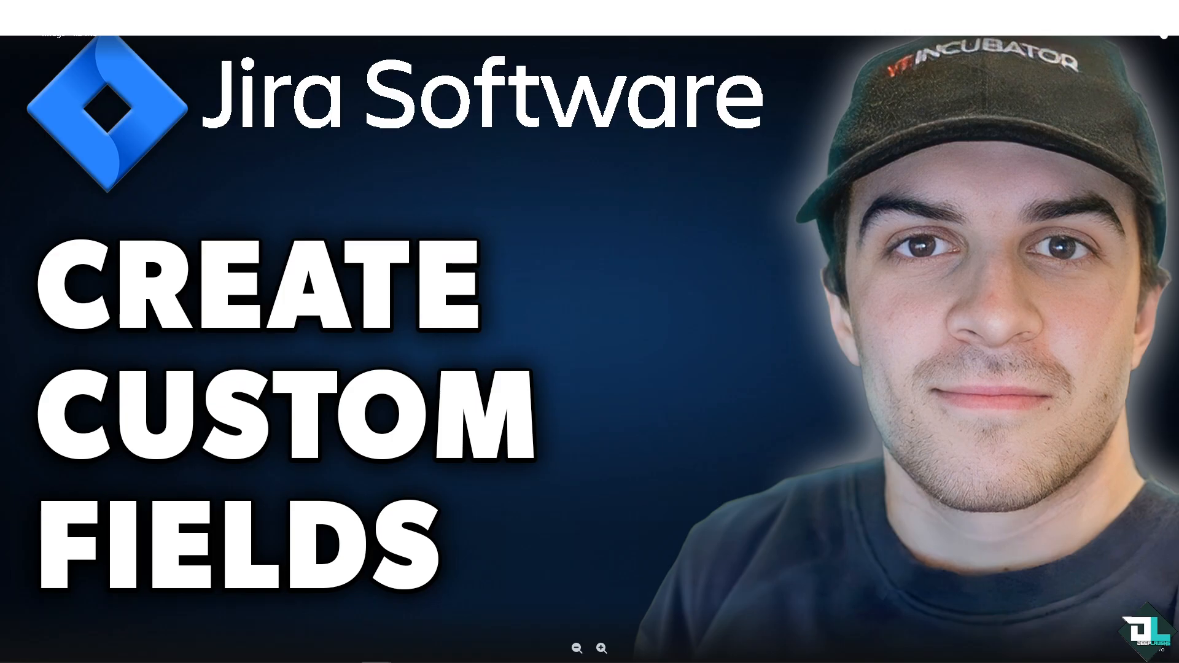
pyautogui.press('Escape')
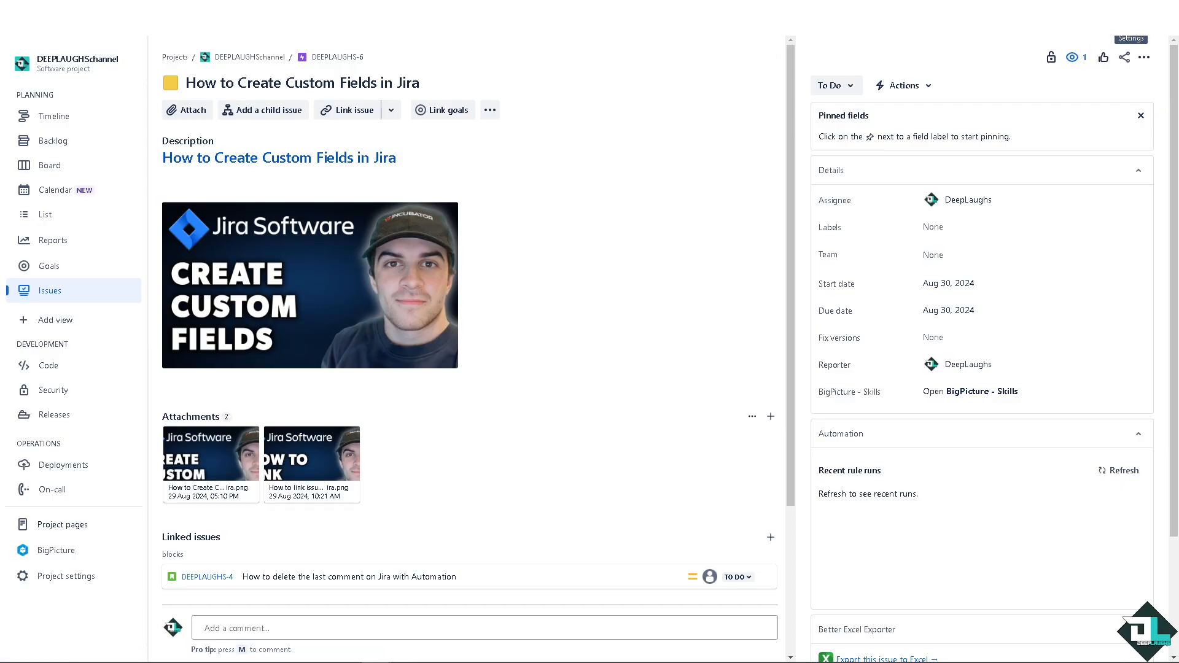
# Step: Open the custom fields page from the Jira issue settings and start creating a new custom field
pyautogui.click(1131, 20)
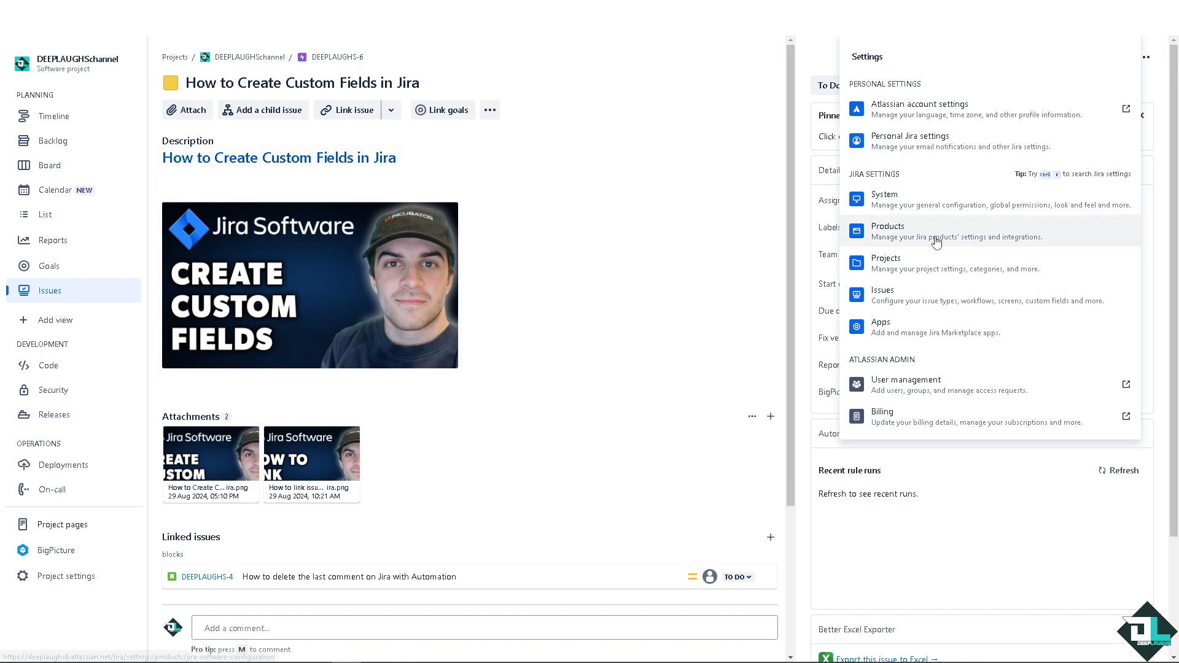
pyautogui.click(897, 307)
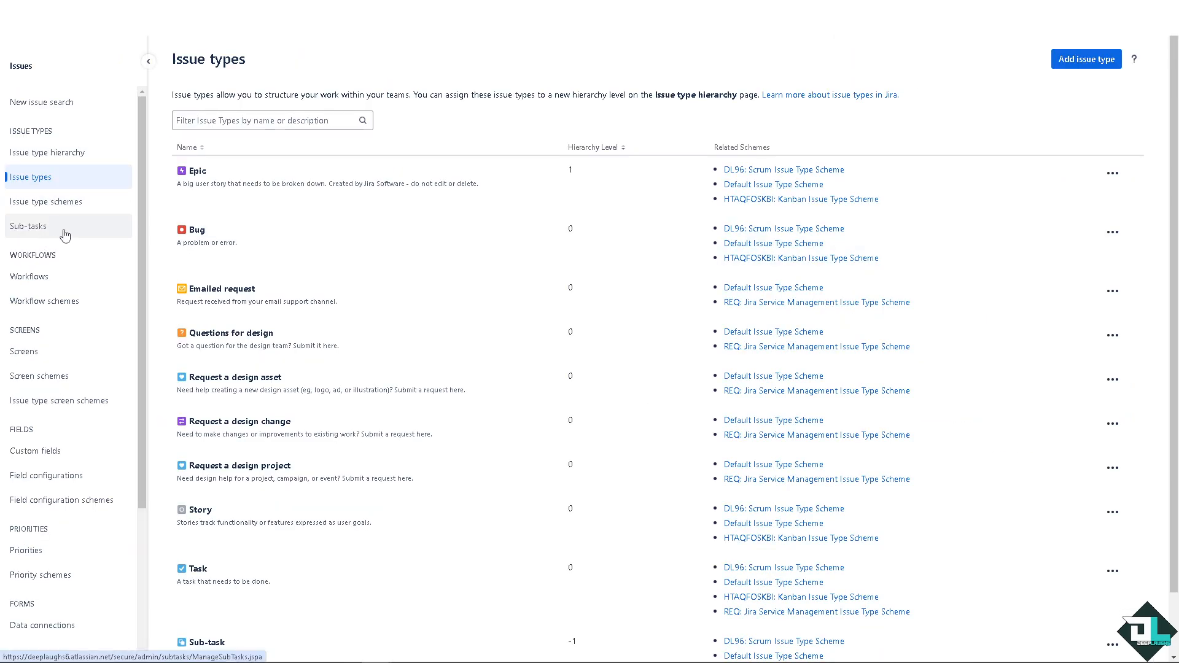
pyautogui.click(38, 451)
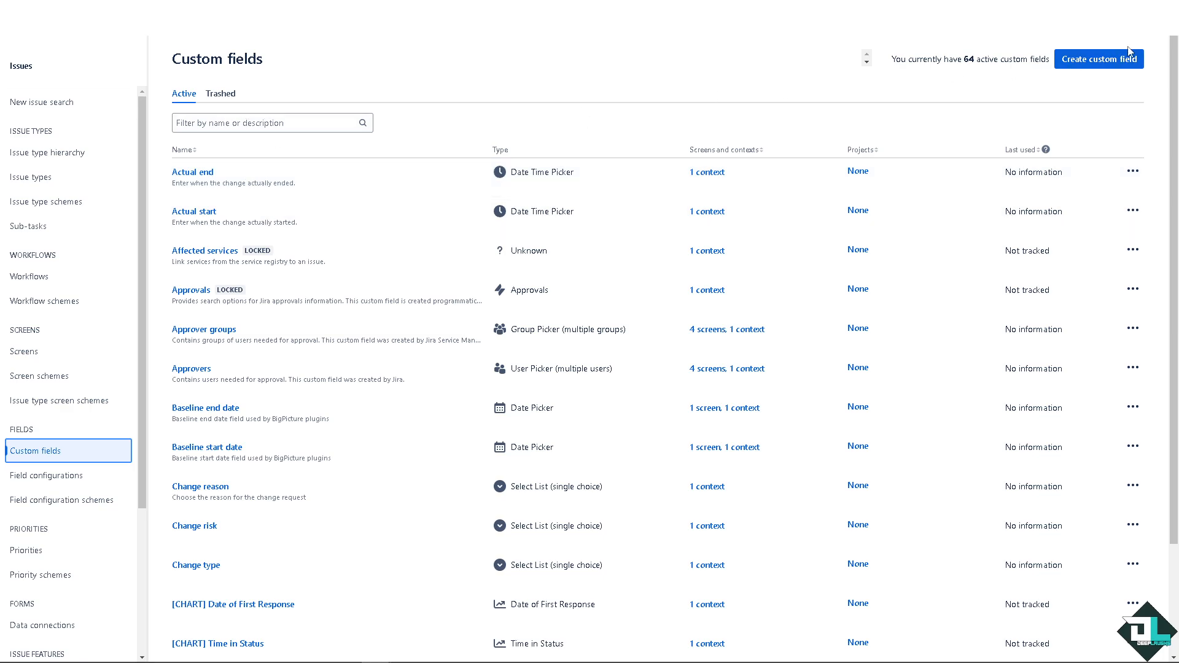
pyautogui.click(1099, 60)
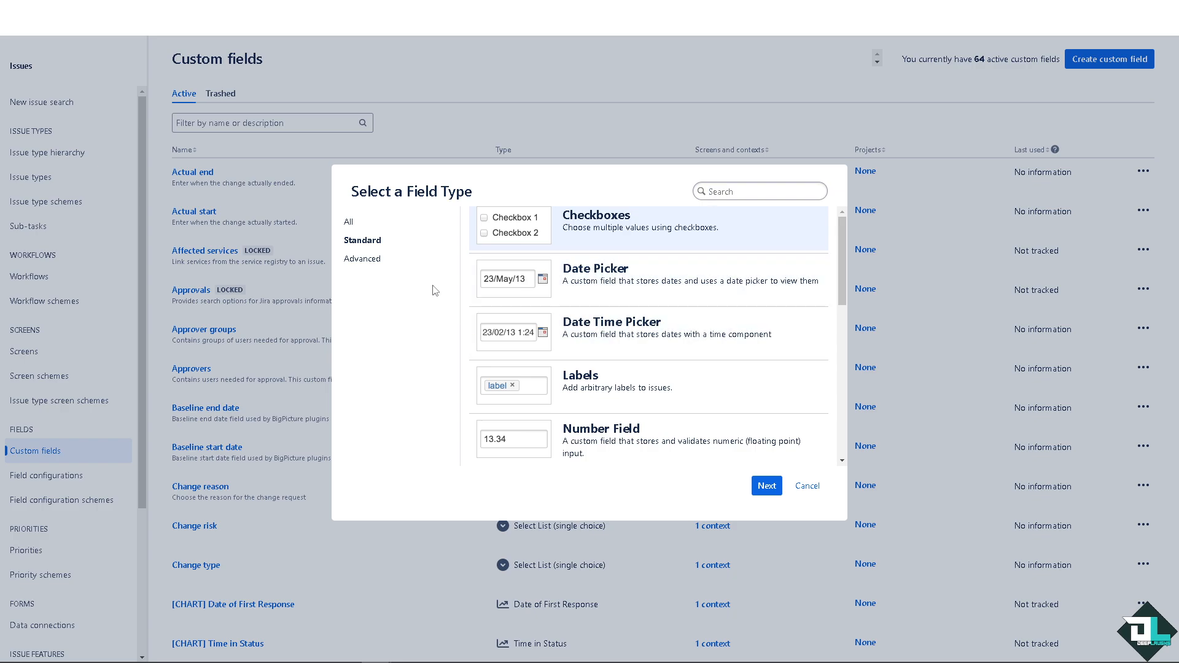
# Step: Choose the Checkboxes field type from the Standard types and continue to its configuration
pyautogui.click(366, 260)
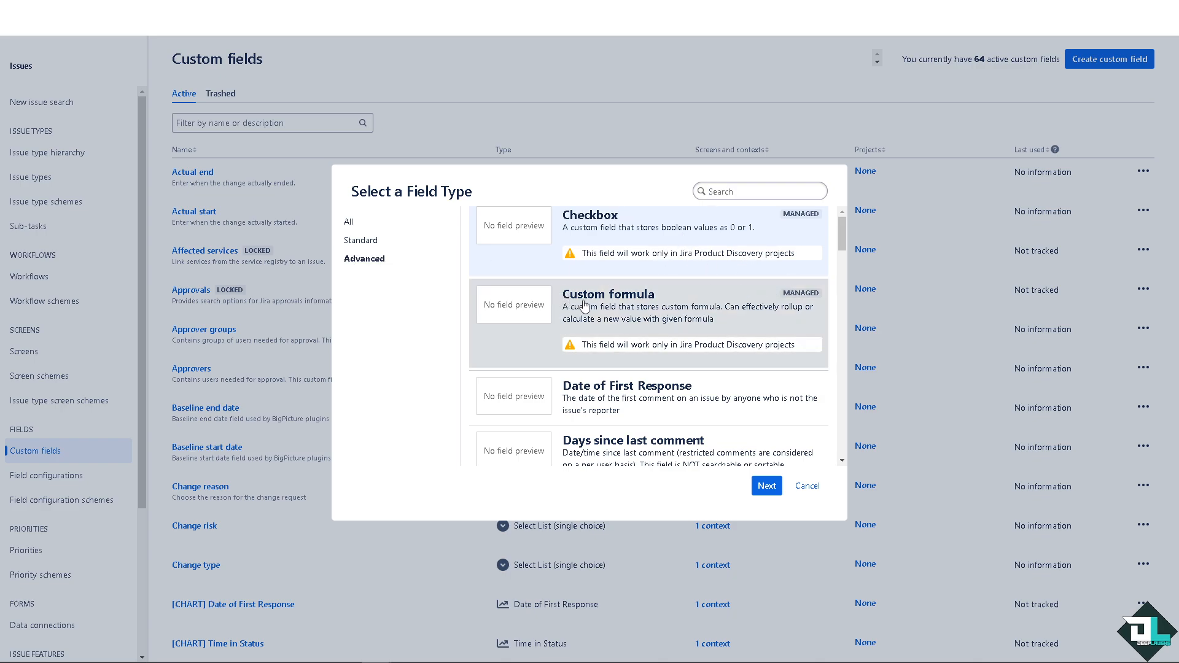
pyautogui.scroll(-1, 672, 317)
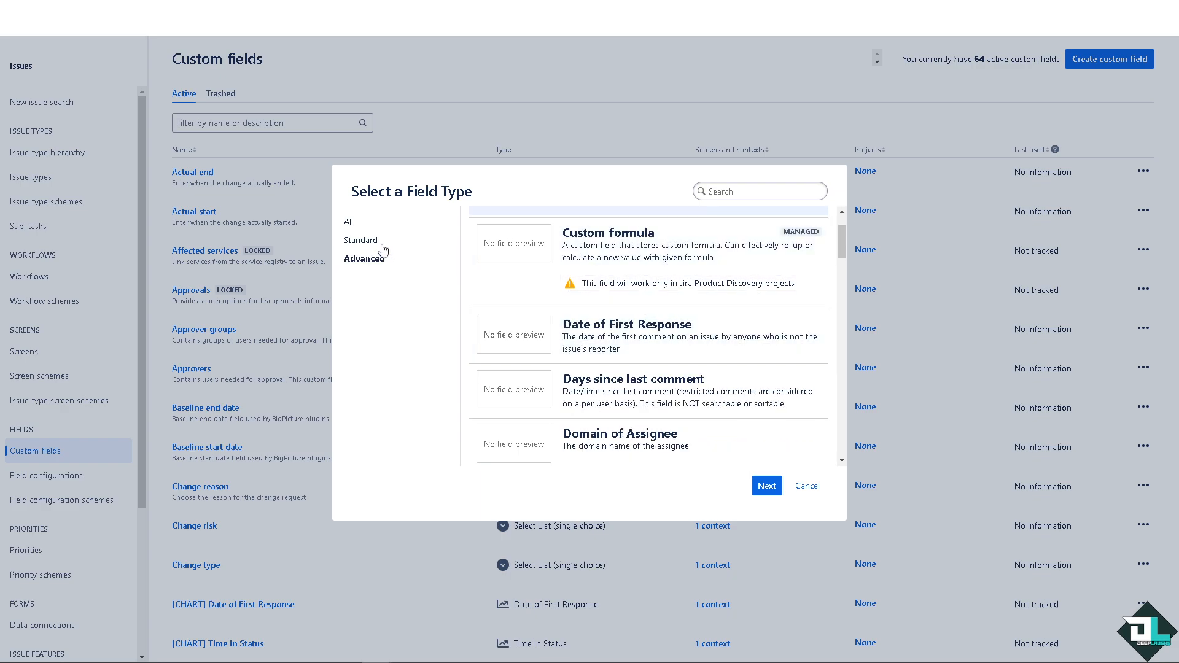
pyautogui.click(362, 241)
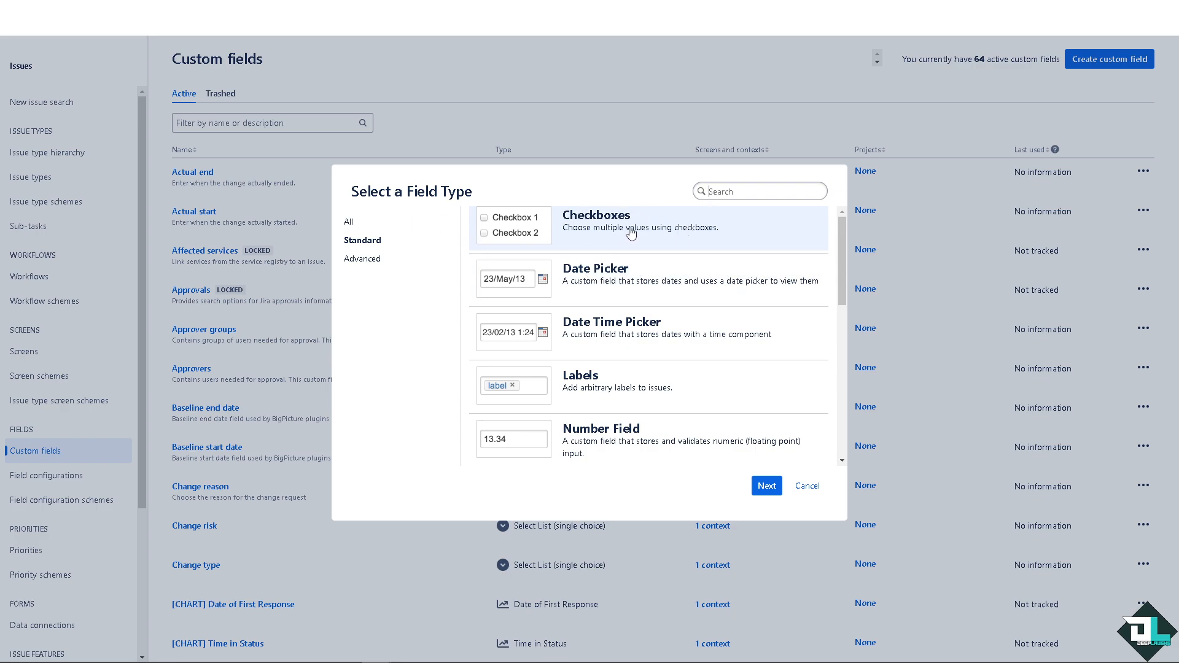
pyautogui.click(764, 486)
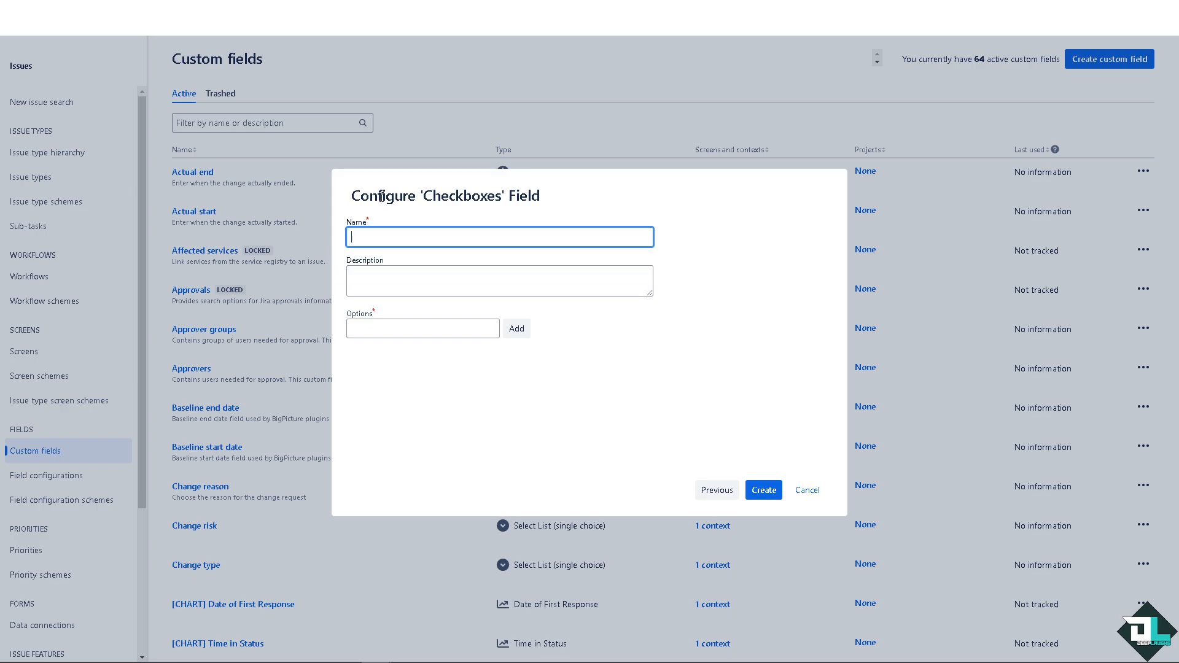
# Step: Enter DeepLaugh Custome Field as the new field's name
pyautogui.write('DeepLaugh Custome Field')
pyautogui.click(589, 399)
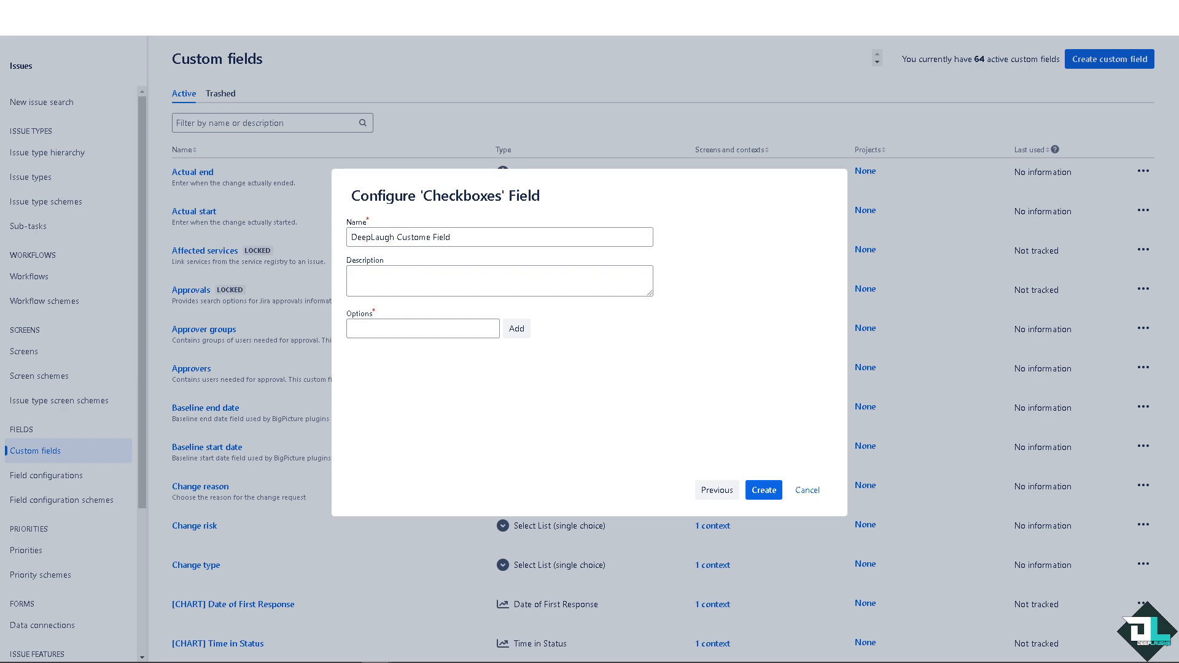
# Step: Paste How to Create Custom Fields in Jira as the field description
pyautogui.click(508, 283)
pyautogui.write('How to Create Custom Fields in Jira')
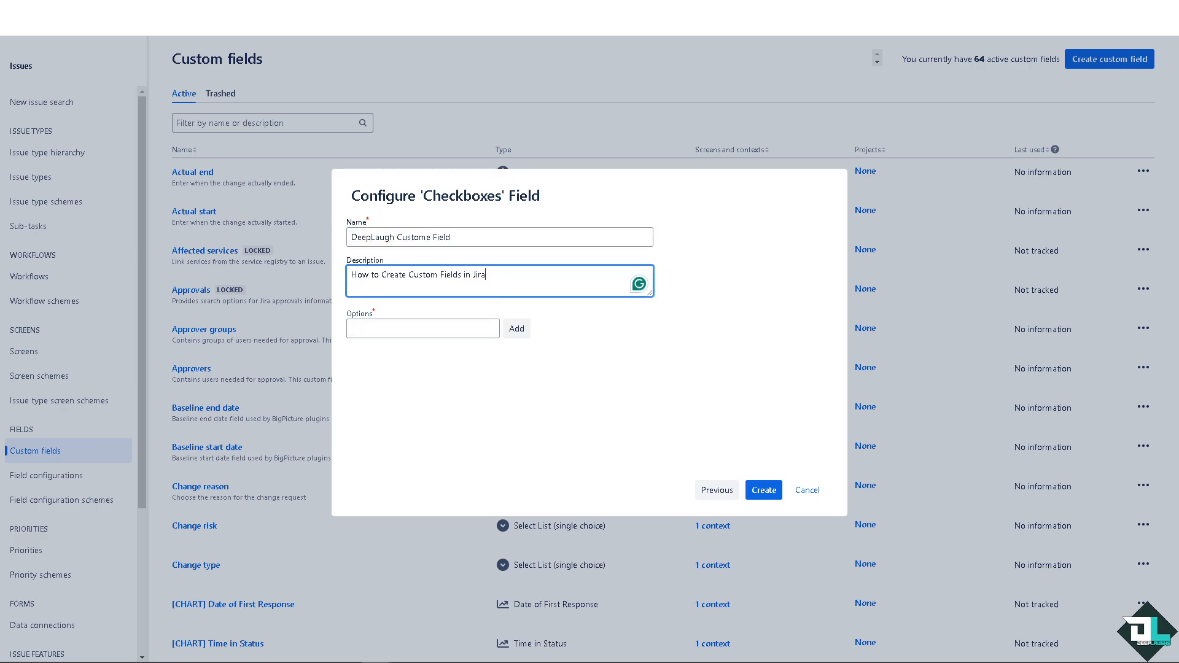
pyautogui.click(590, 399)
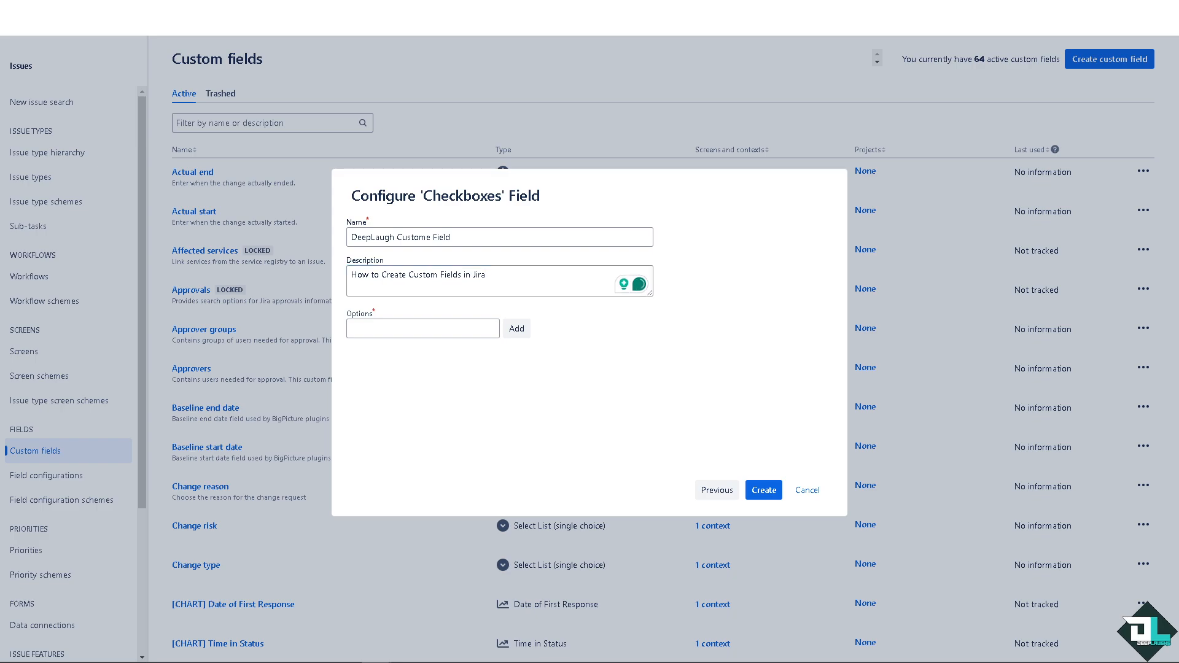
# Step: Copy the field name and paste it into the Options box
pyautogui.click(440, 328)
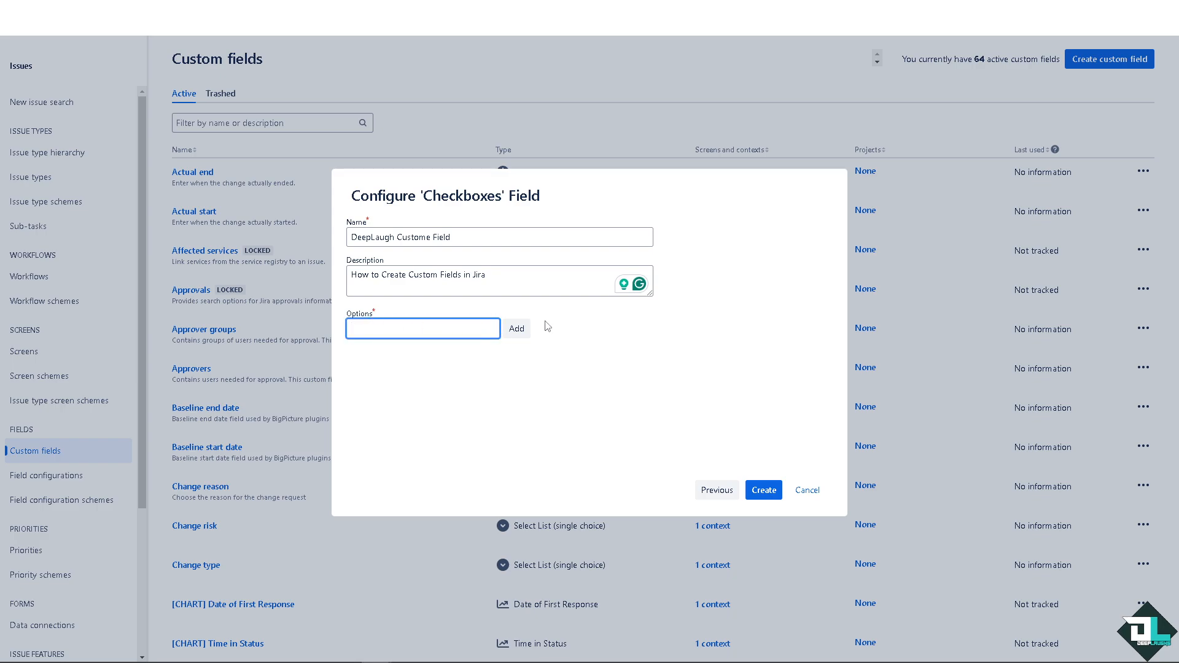
pyautogui.click(521, 330)
pyautogui.moveTo(459, 237); pyautogui.dragTo(285, 244)
pyautogui.hotkey('ctrl', 'c')
pyautogui.click(417, 331)
pyautogui.hotkey('ctrl', 'v')
# Step: Correct the misspelled word to Custom in both the option text and the field name
pyautogui.click(429, 330)
pyautogui.press('BackSpace')
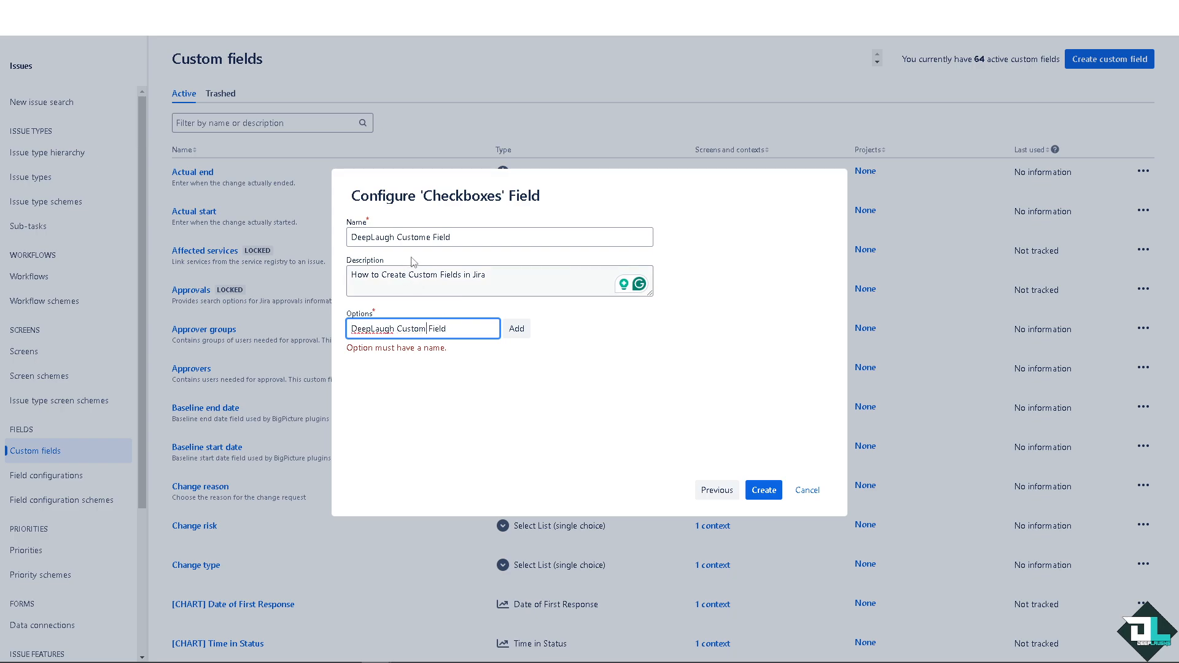
pyautogui.click(428, 238)
pyautogui.press('Delete')
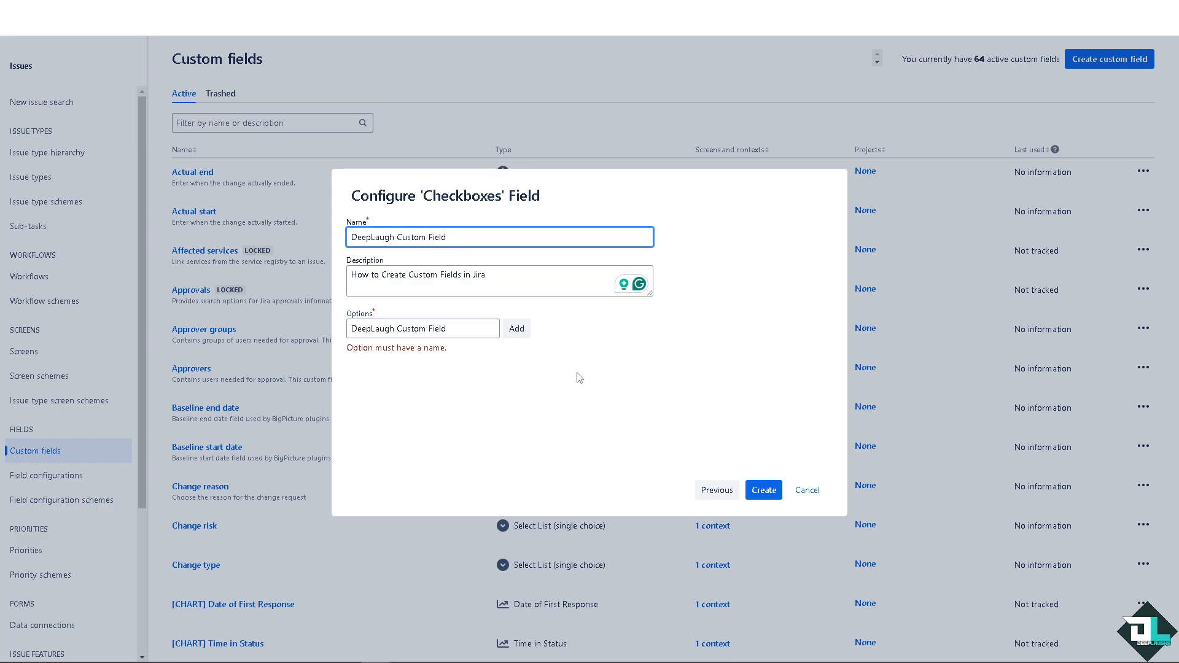
# Step: Add DeepLaugh Custom Field as a checkbox option and create the field
pyautogui.click(517, 329)
pyautogui.click(703, 394)
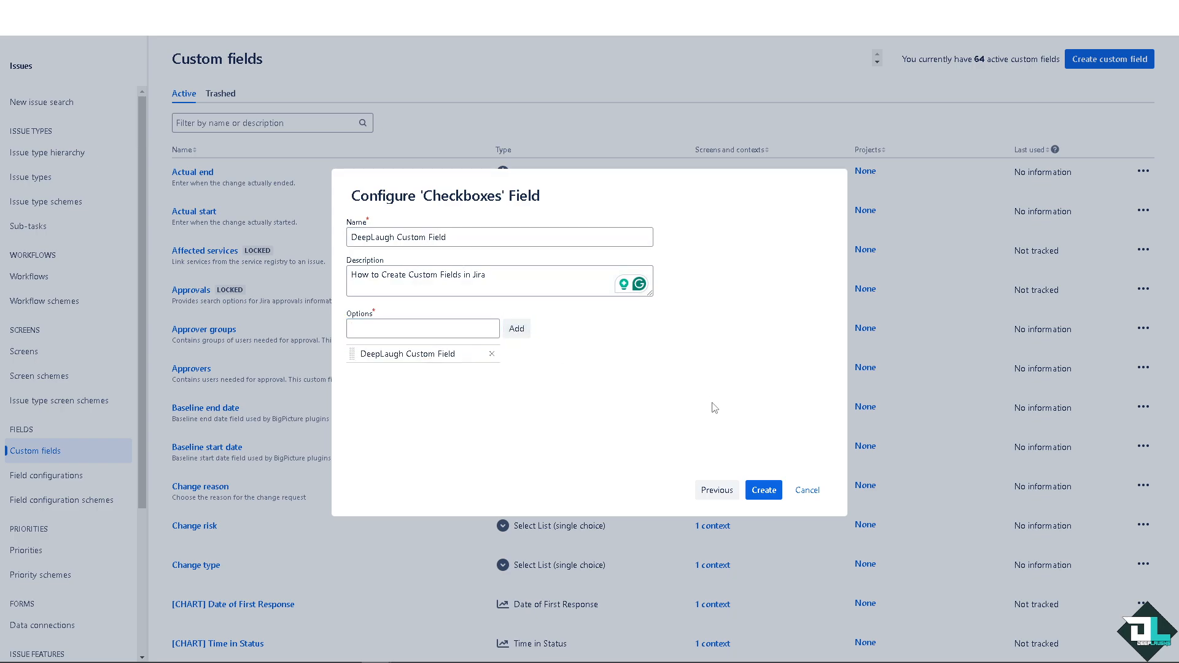
pyautogui.click(769, 493)
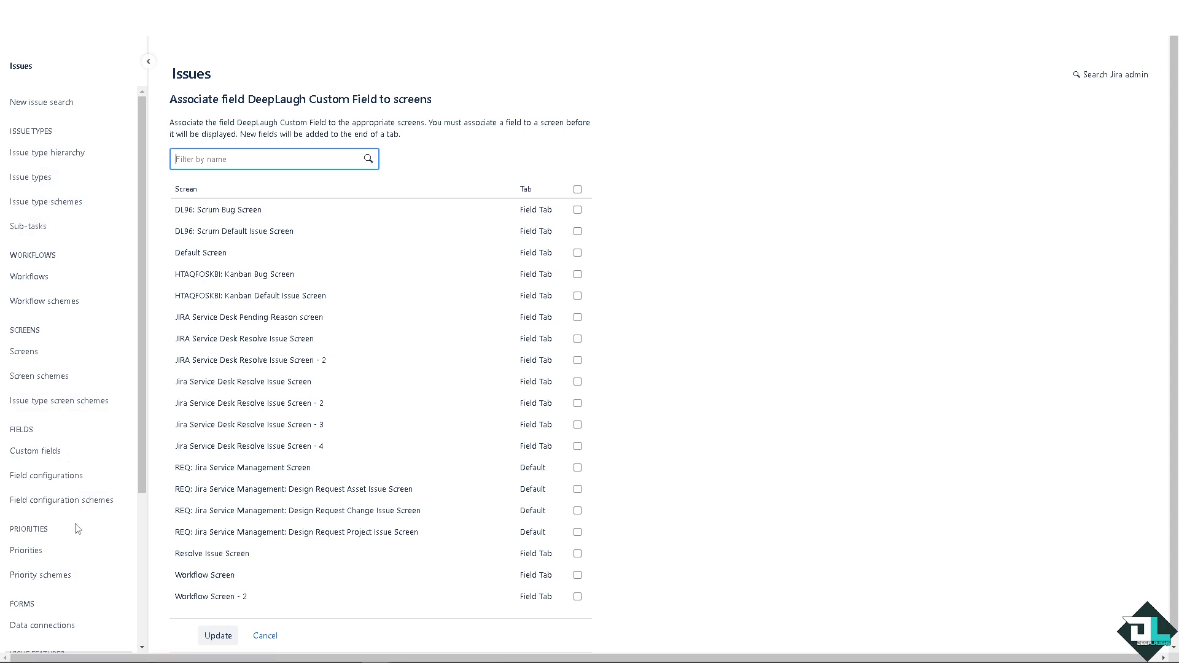
# Step: Associate the new field with the DL96: Scrum Default Issue Screen and update
pyautogui.scroll(-1, 76, 530)
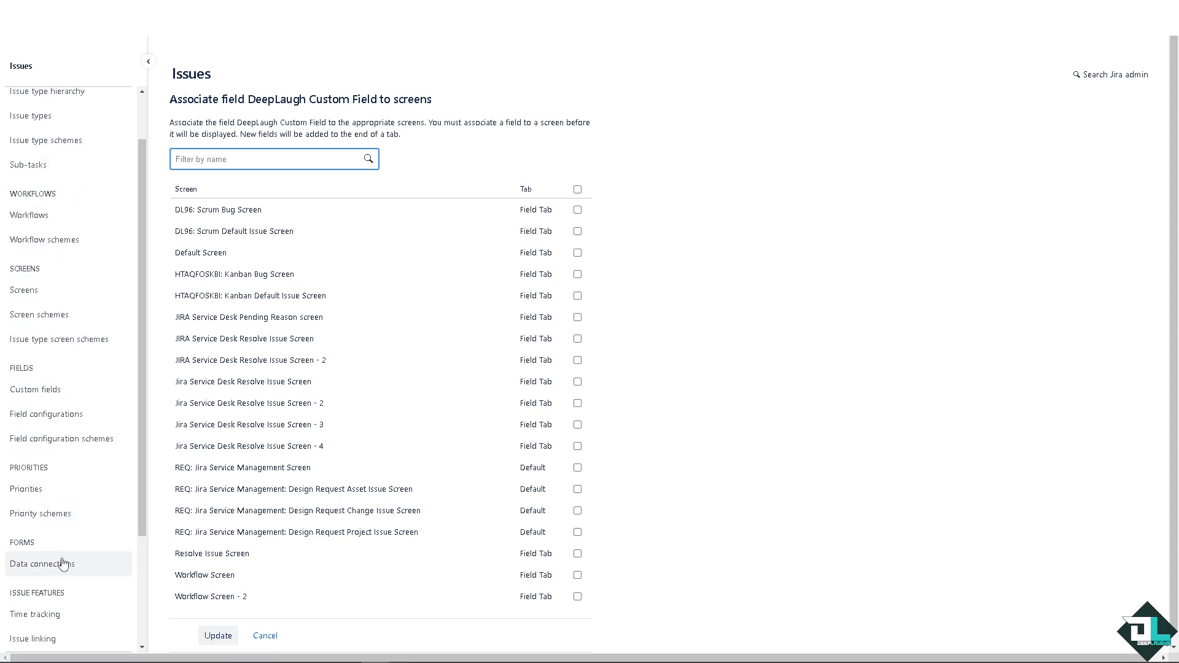
pyautogui.scroll(-2, 58, 500)
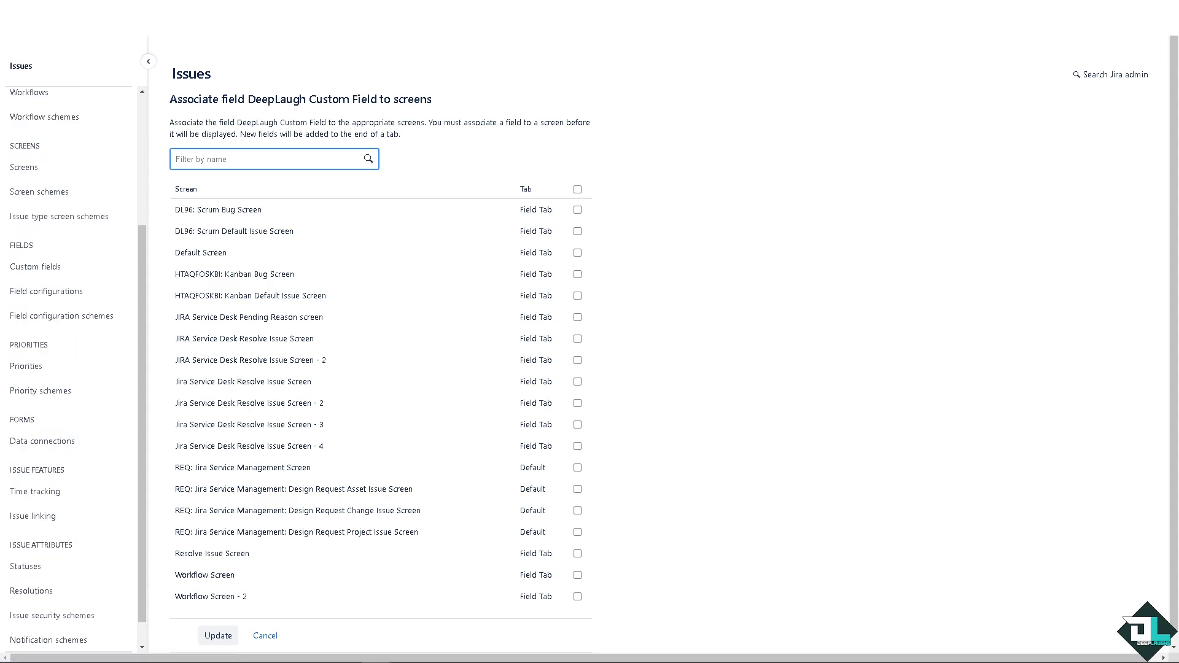
pyautogui.scroll(2, 63, 475)
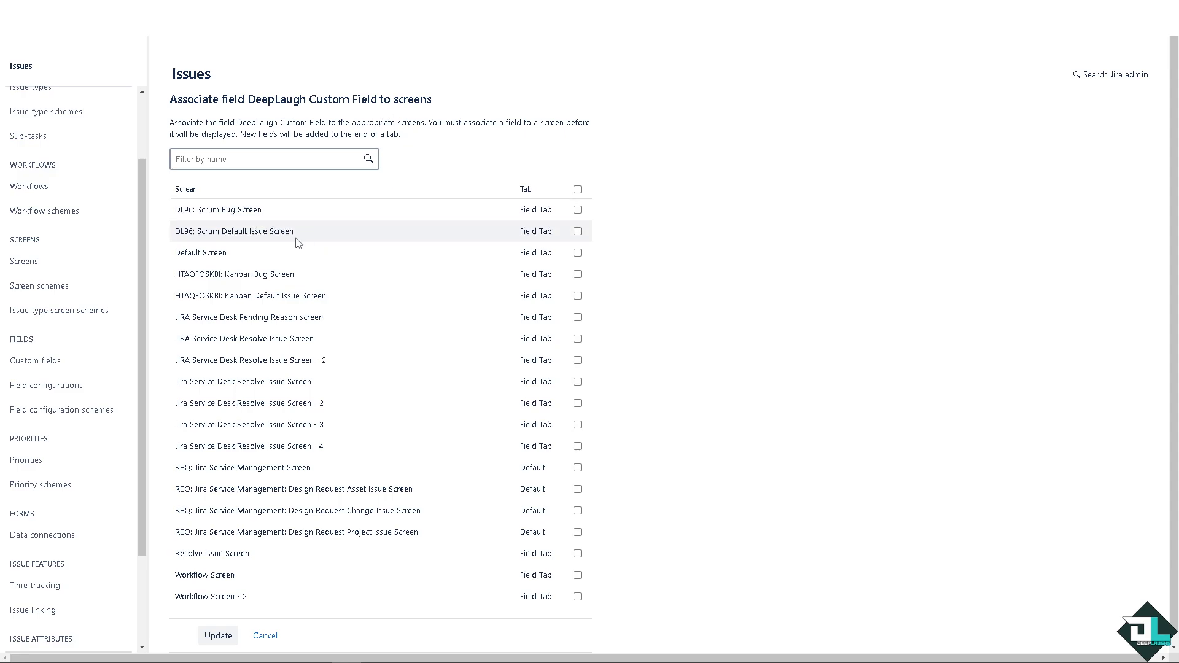
pyautogui.scroll(-1, 291, 294)
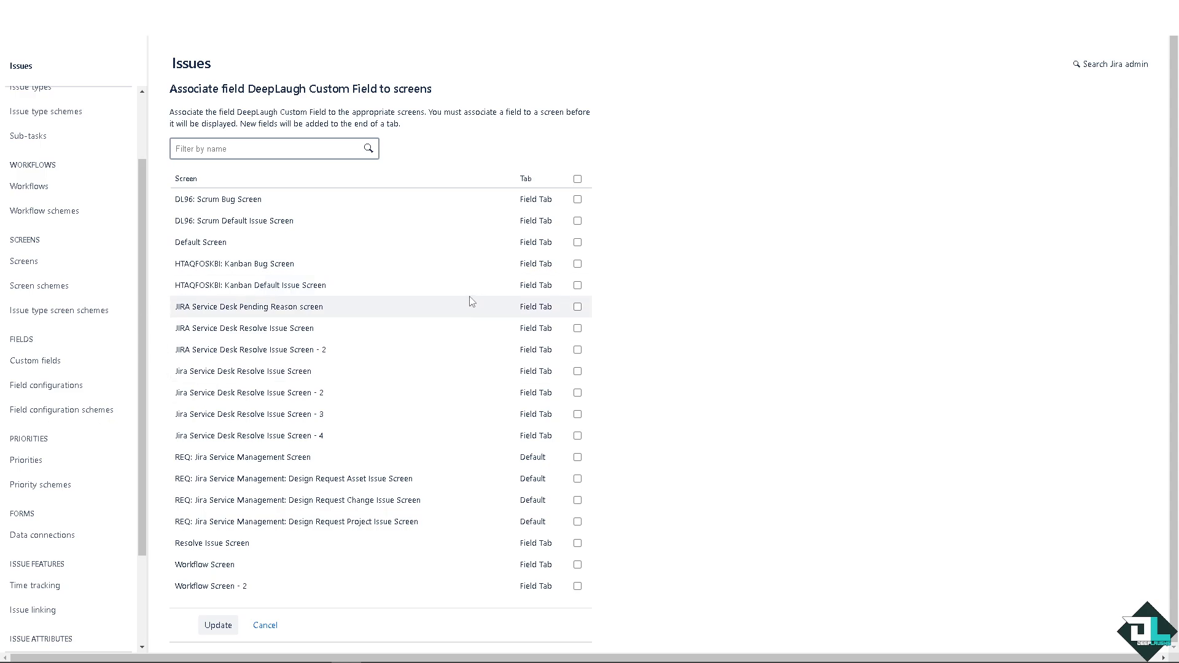
pyautogui.click(578, 222)
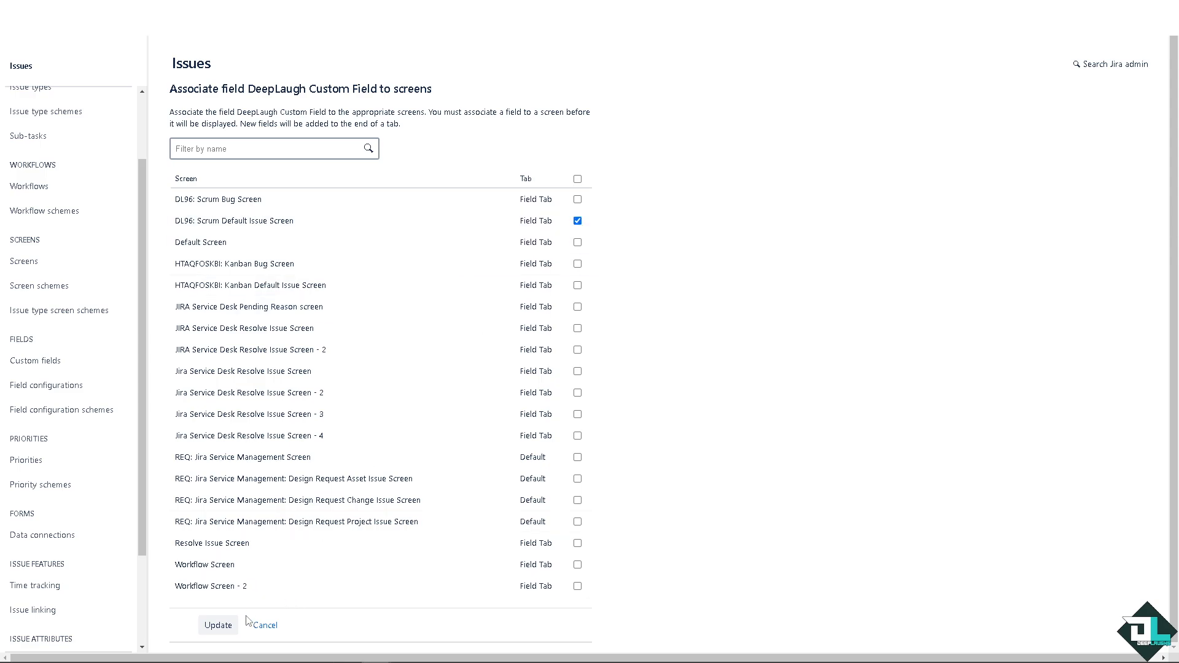
pyautogui.click(216, 629)
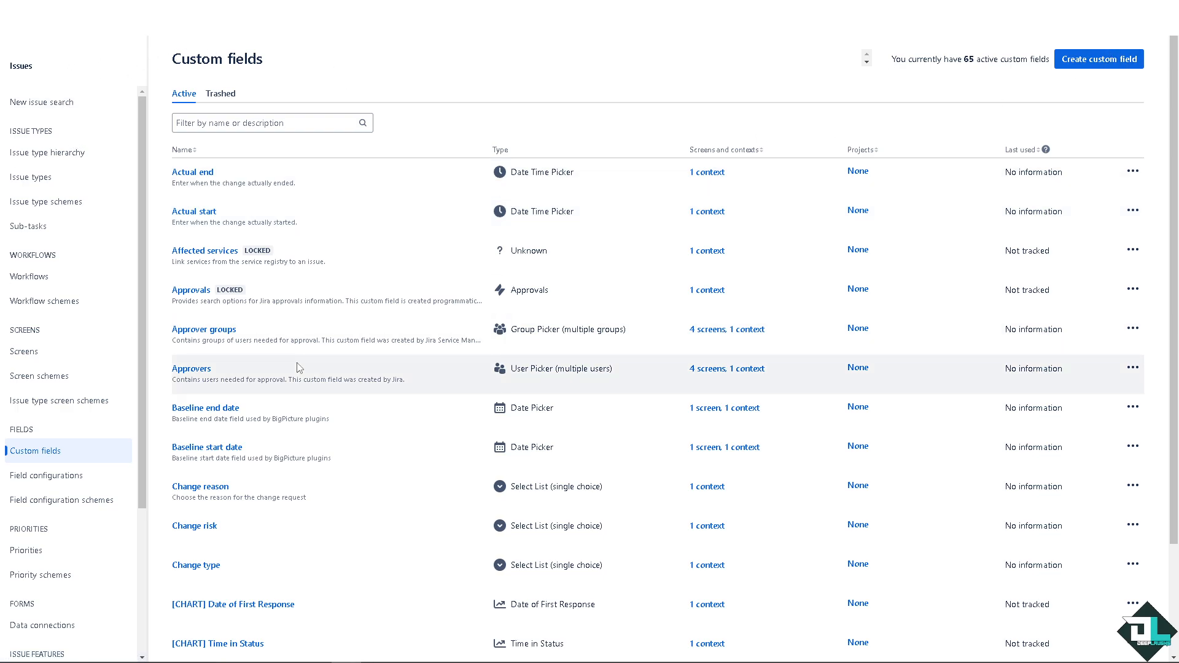
# Step: Open the DeepLaugh Custom Field's details from the custom fields list and close them
pyautogui.scroll(-2, 298, 369)
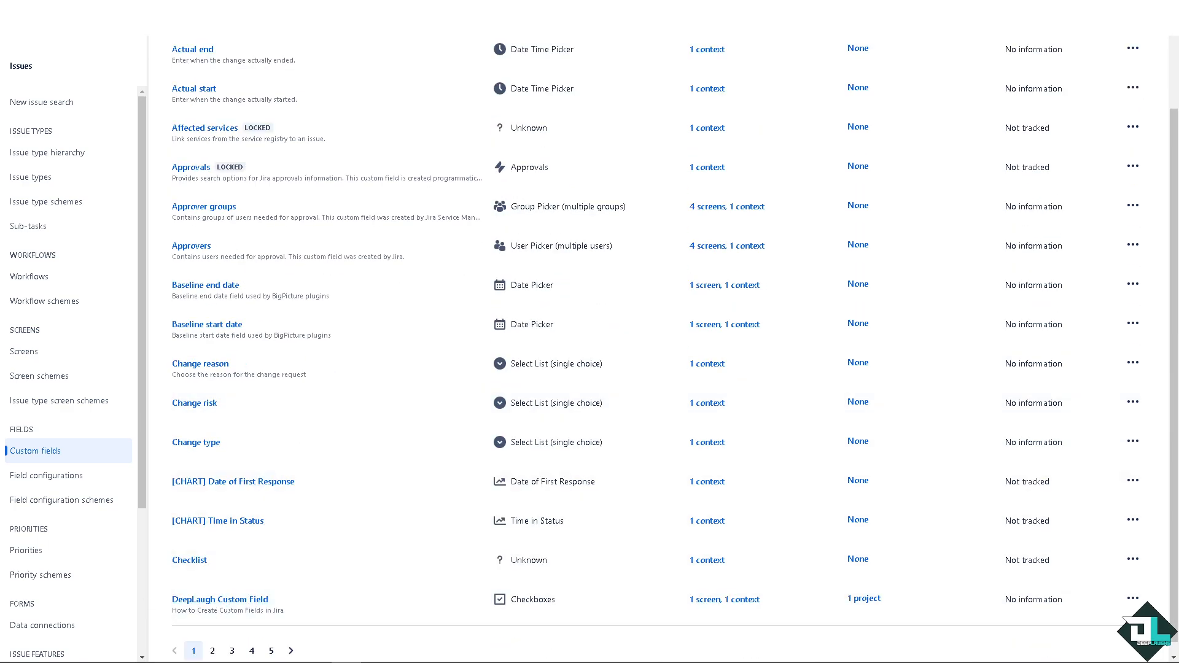
pyautogui.click(224, 600)
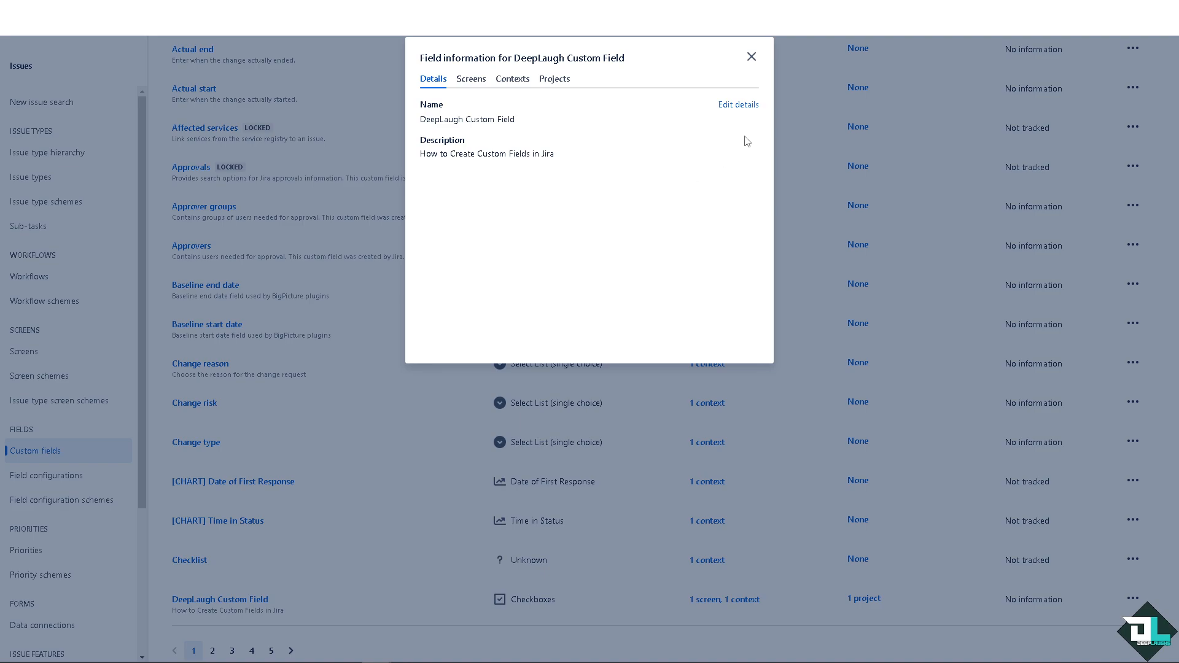
pyautogui.click(751, 57)
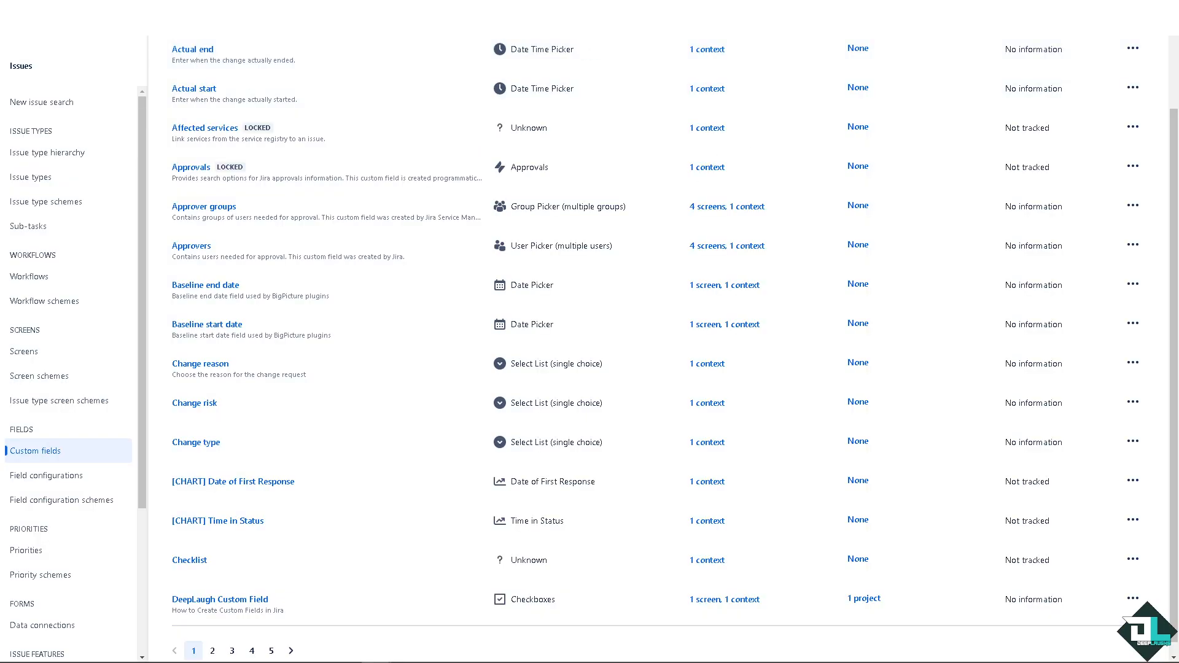
# Step: Open the DEEPLAUGHSchannel project board and go to its backlog
pyautogui.click(171, 19)
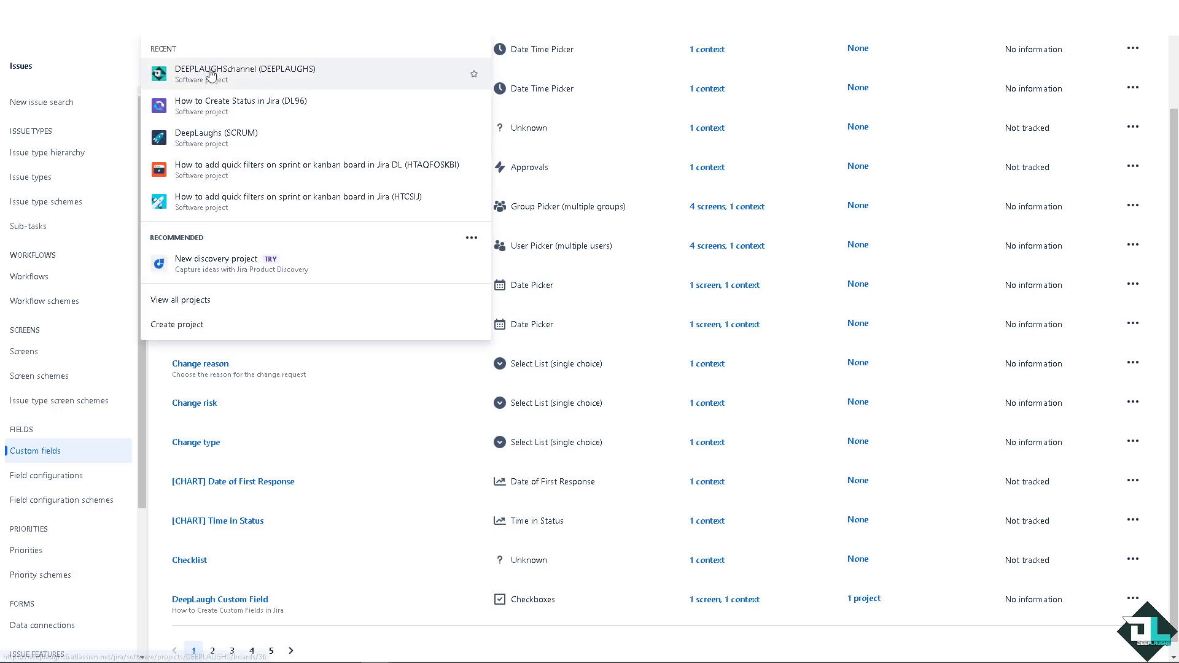
pyautogui.click(210, 74)
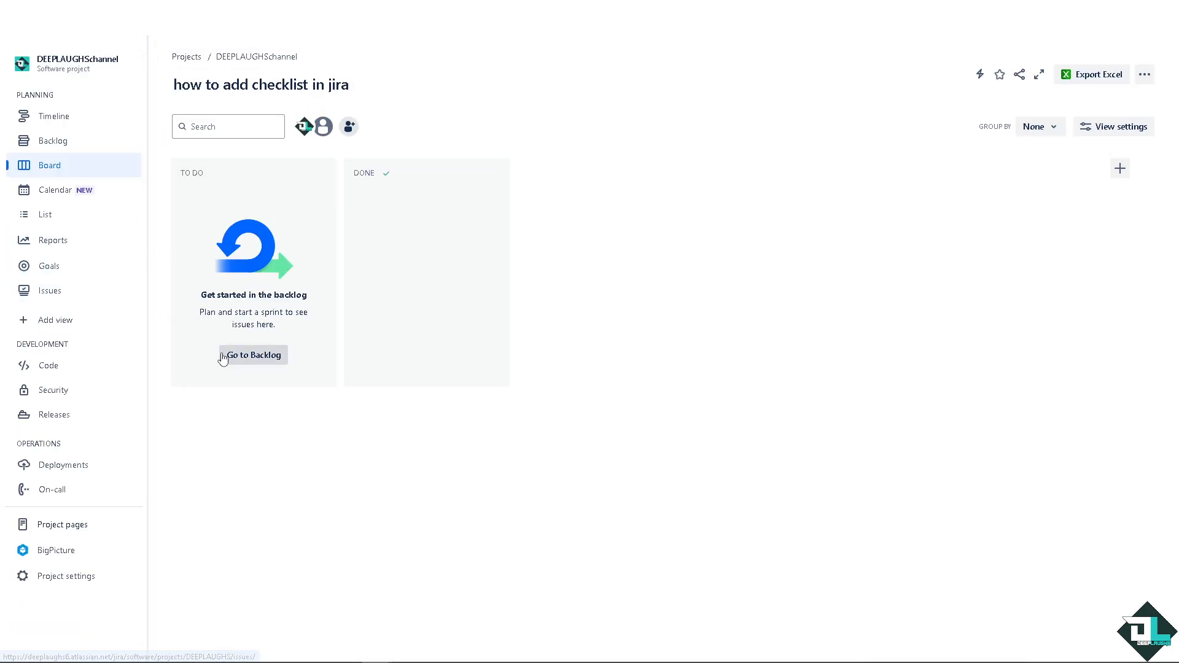
pyautogui.click(230, 355)
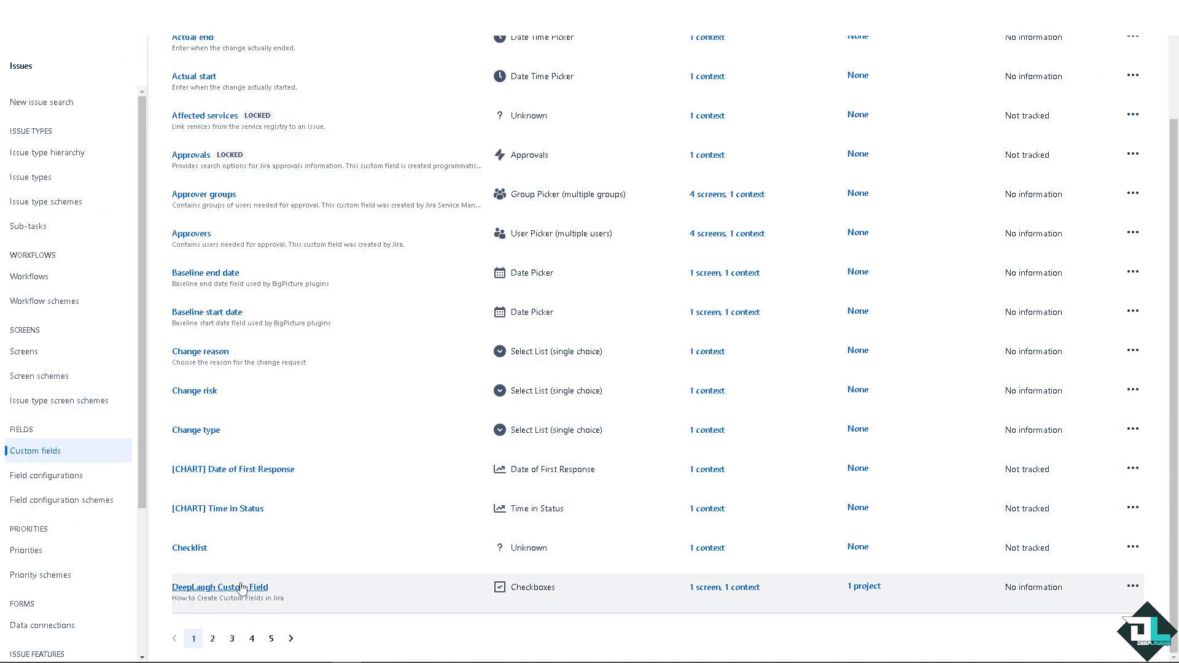
# Step: Review the DeepLaugh Custom Field's screens, contexts and projects information
pyautogui.click(241, 589)
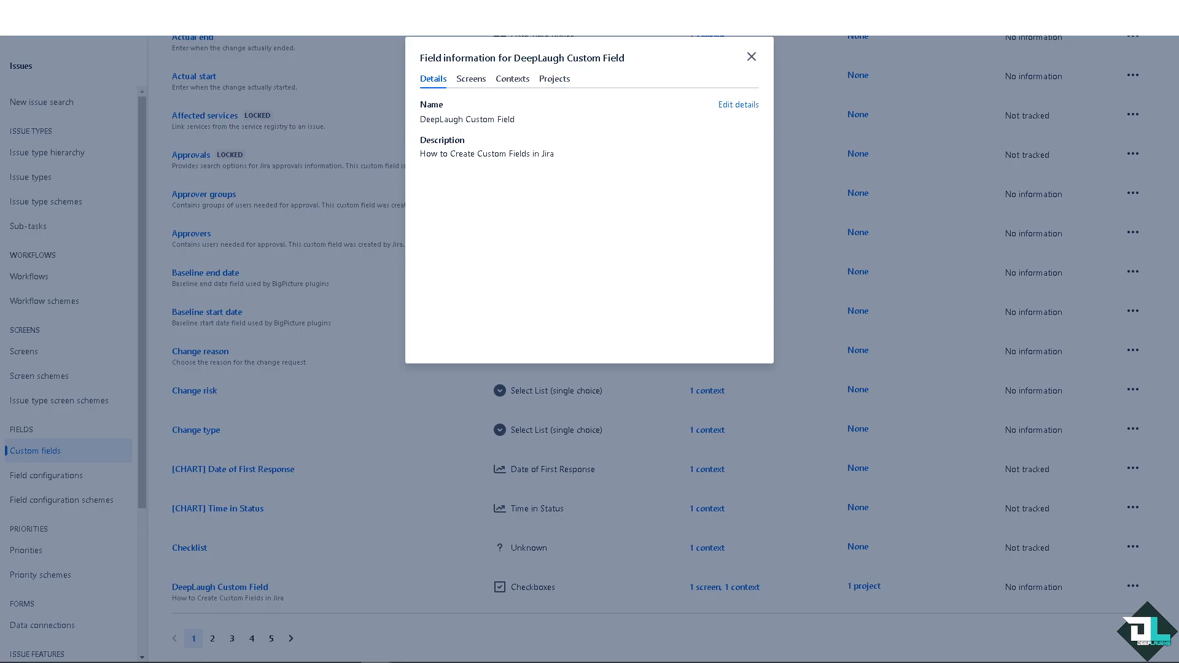
pyautogui.click(471, 80)
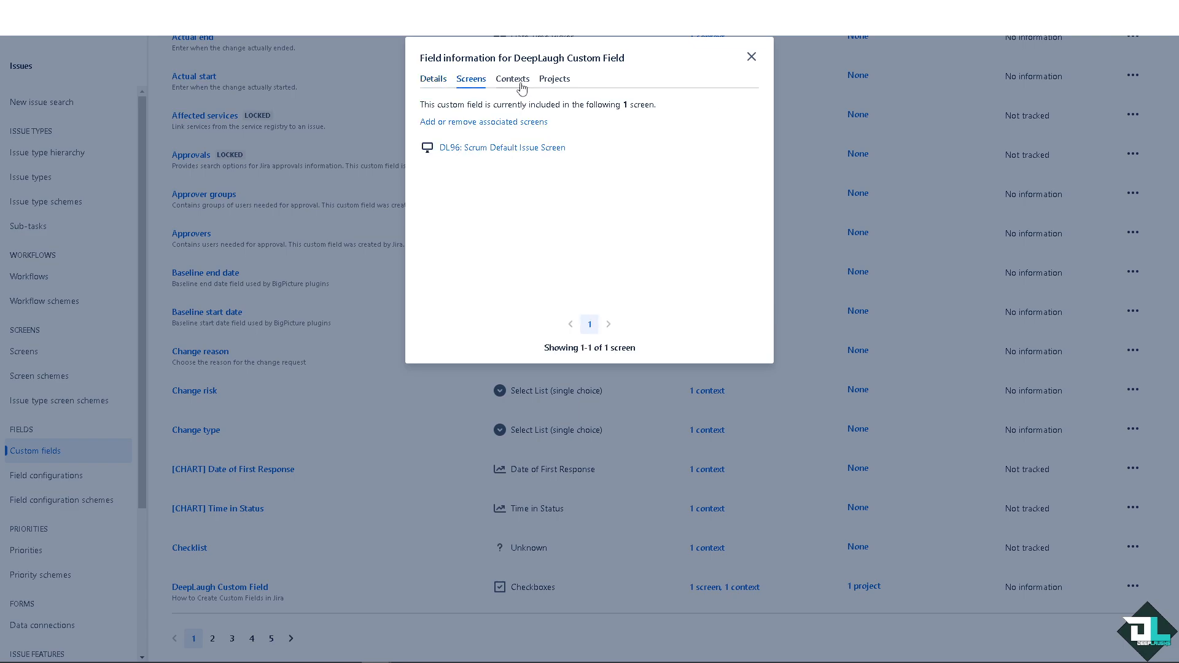
pyautogui.click(521, 88)
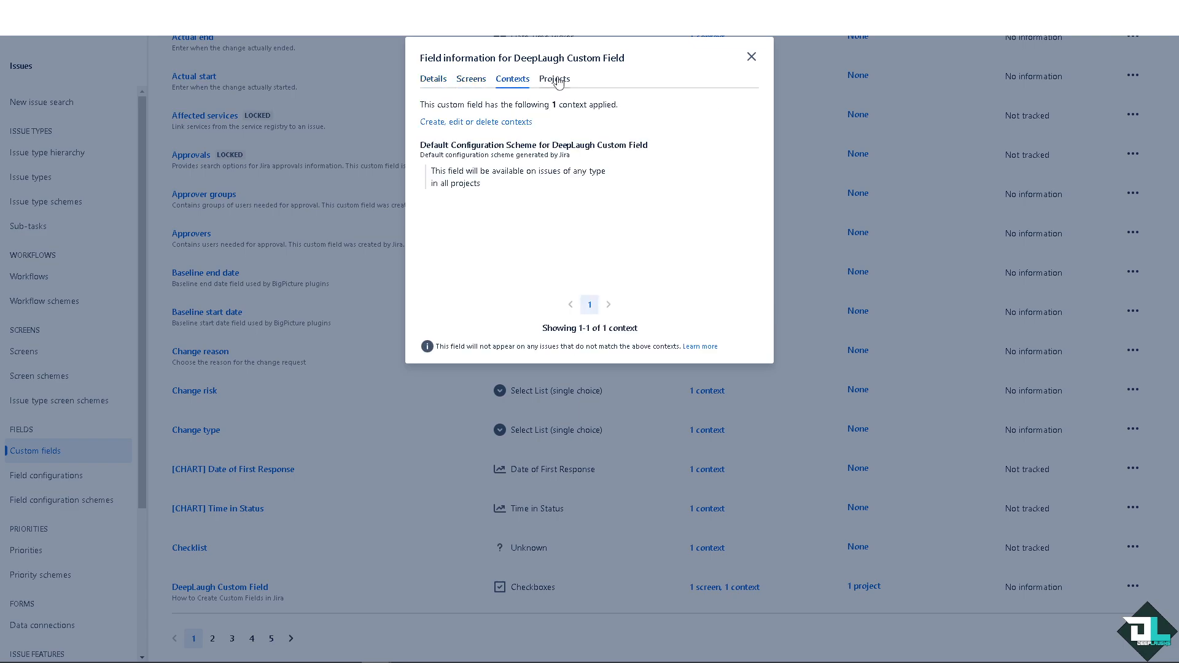
pyautogui.click(556, 80)
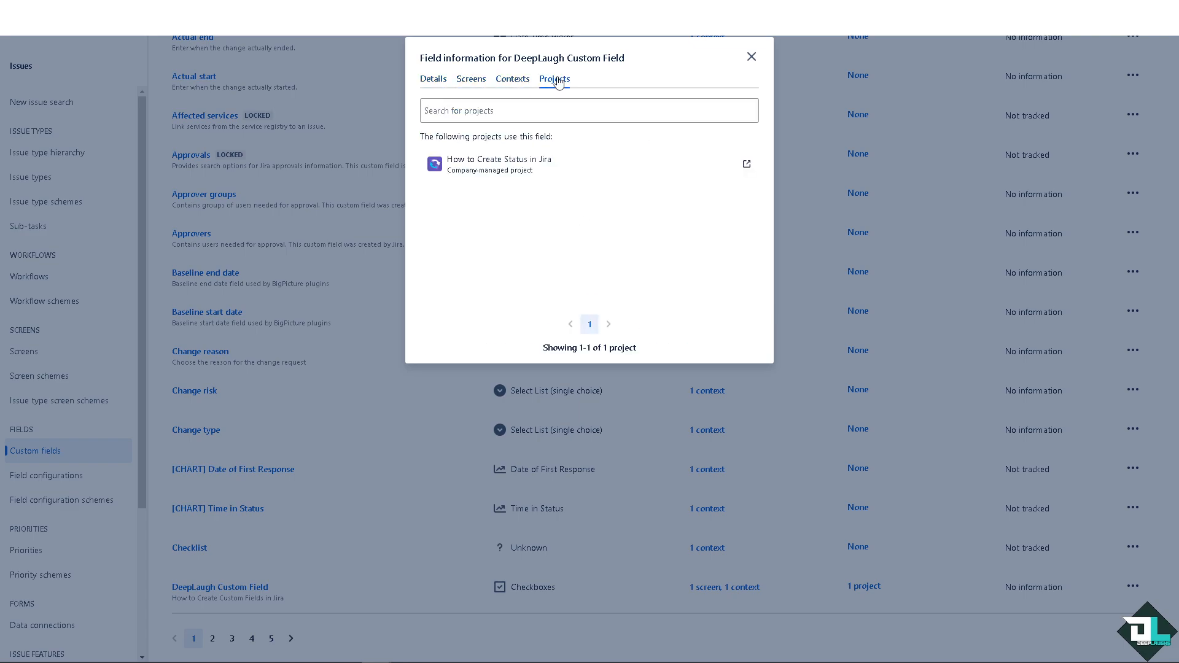